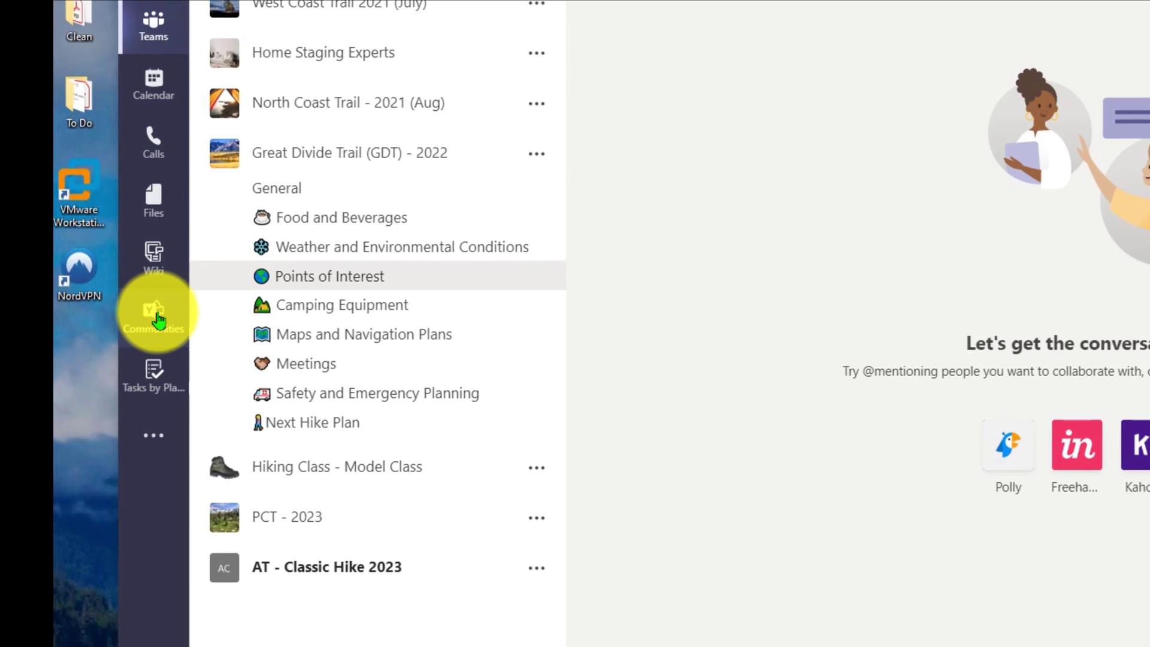
# - View the Communities app and return to the list of teams
pyautogui.click(160, 316)
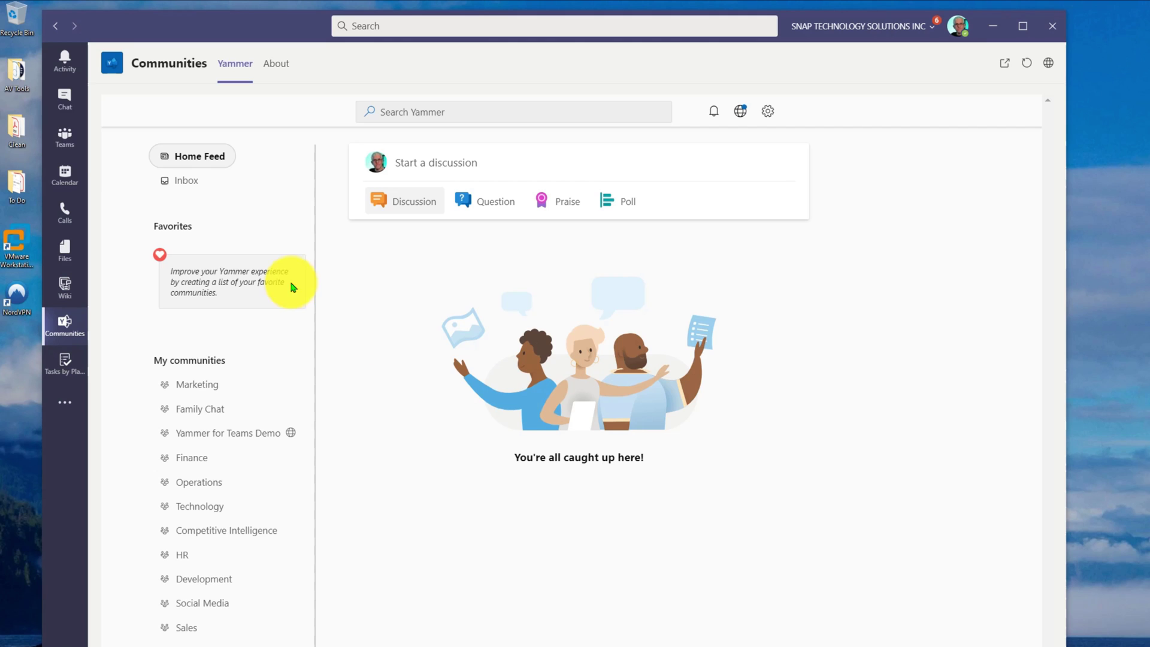
pyautogui.click(66, 135)
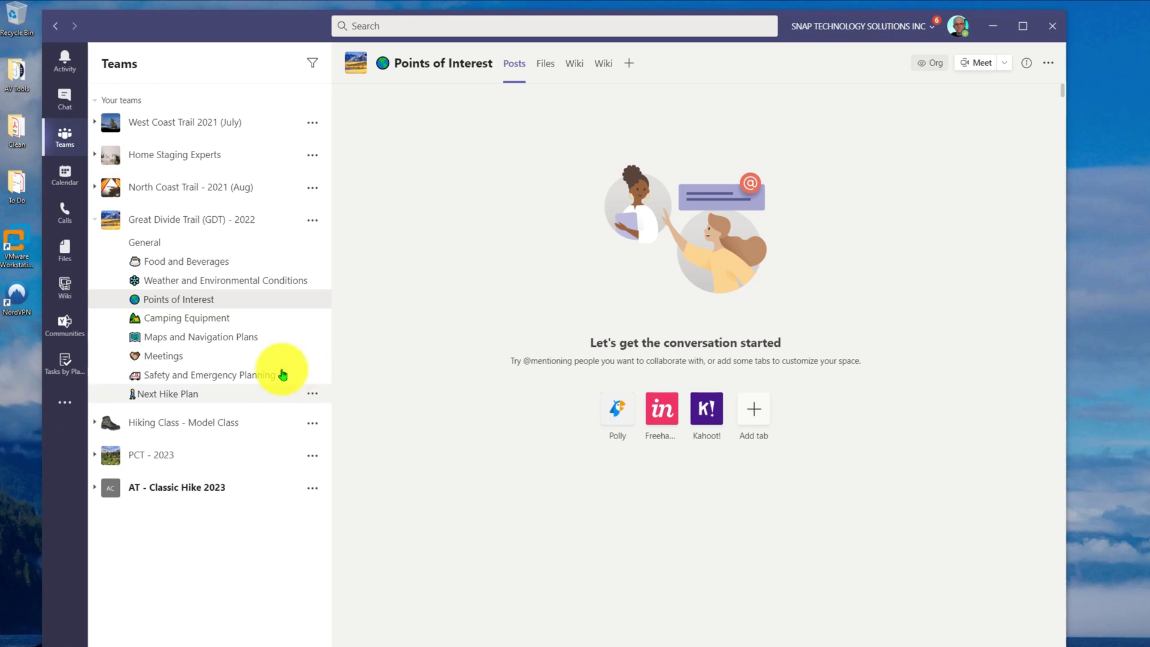
# - Pin the Shifts and Help apps to the app bar
pyautogui.click(66, 403)
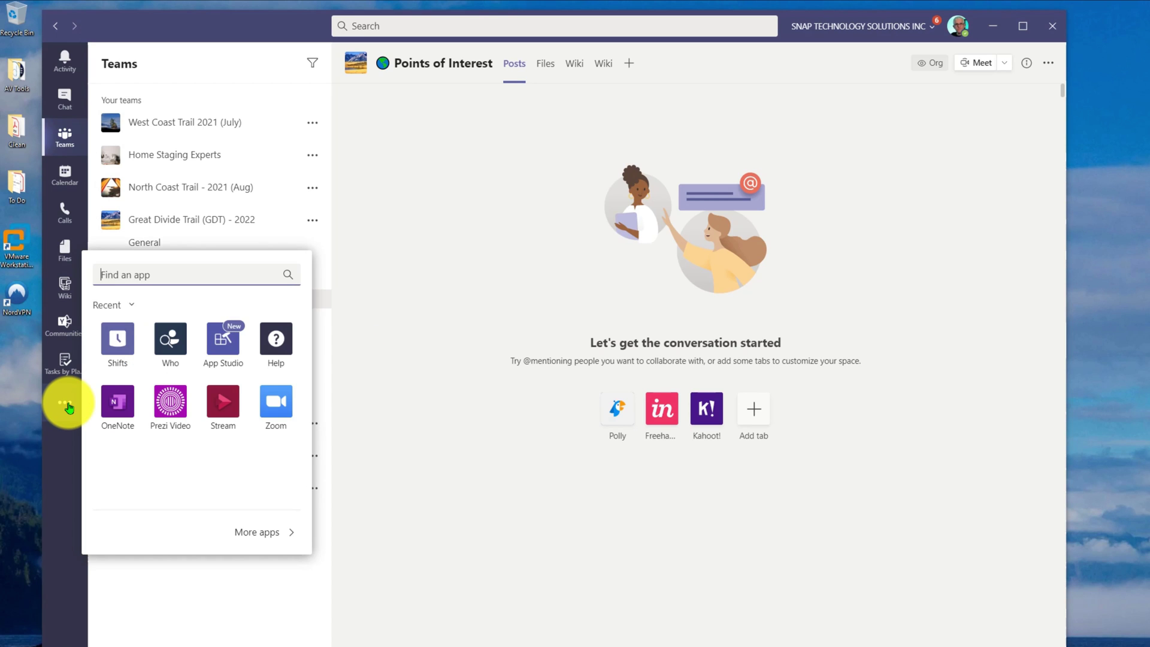
pyautogui.rightClick(119, 344)
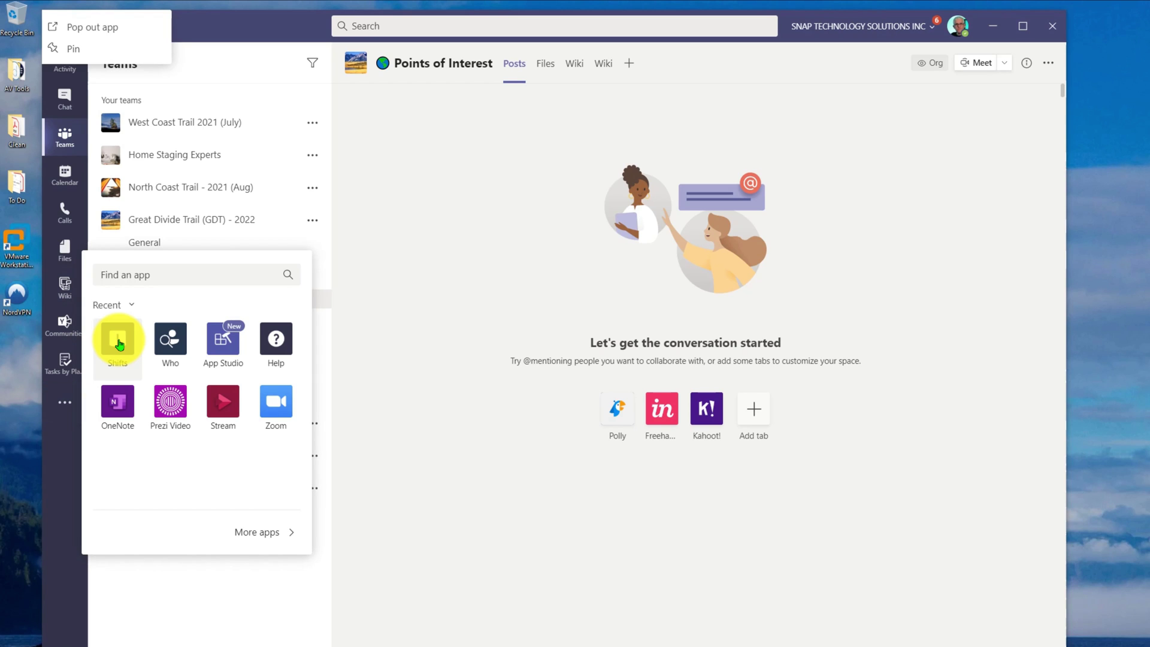
pyautogui.click(86, 50)
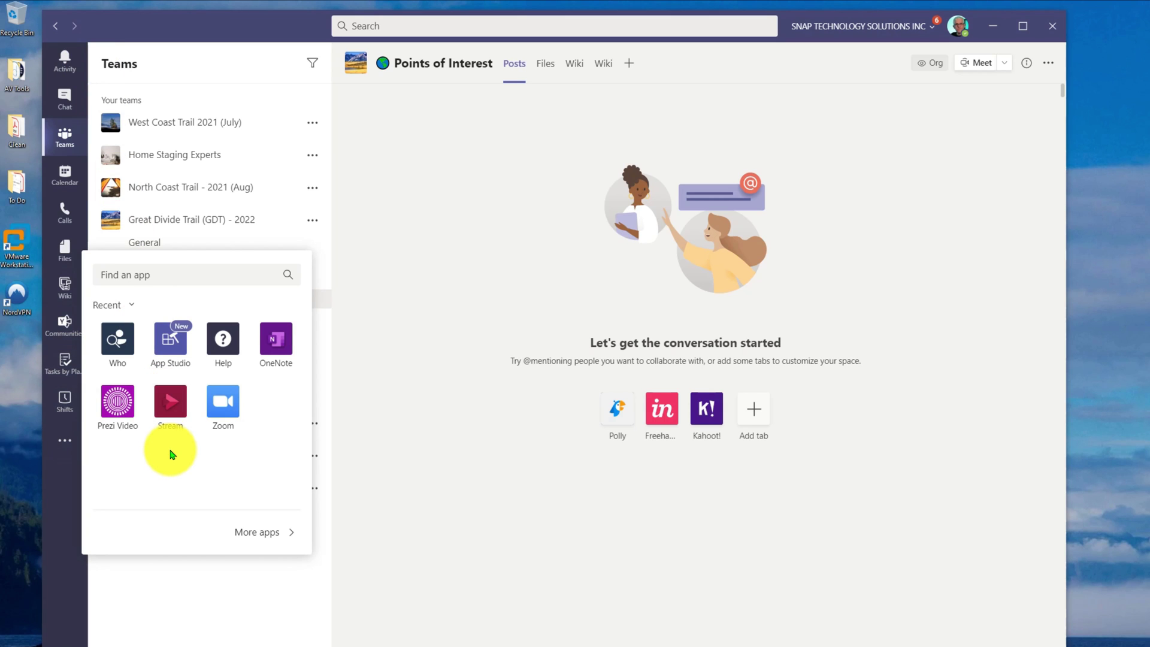
pyautogui.rightClick(225, 350)
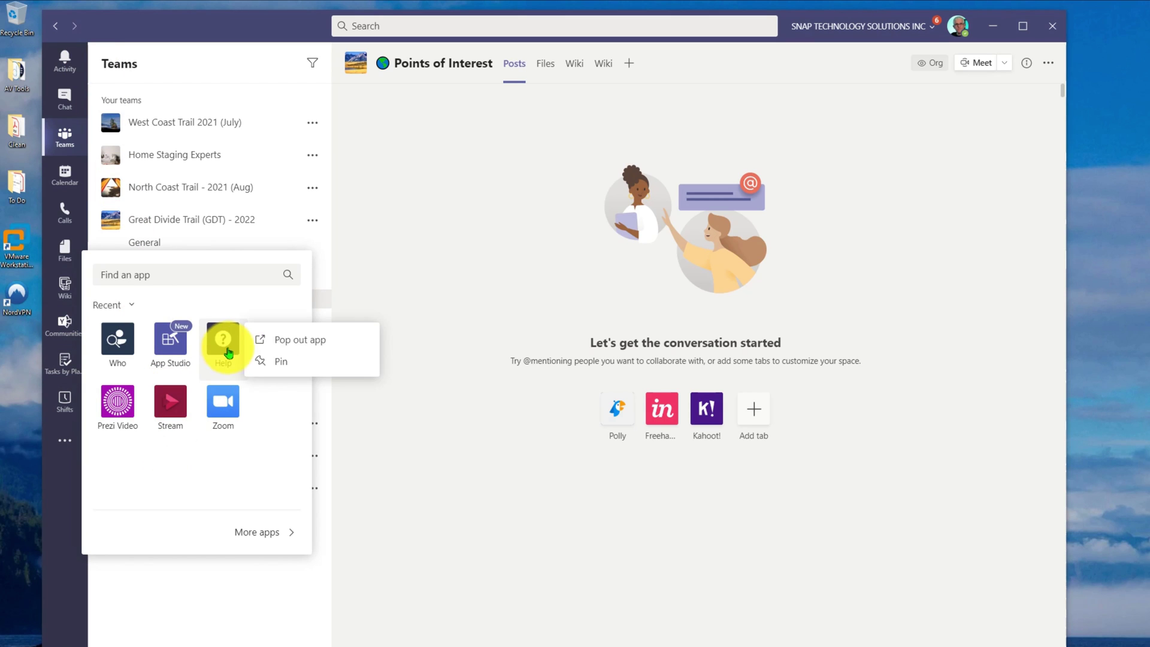
pyautogui.click(278, 362)
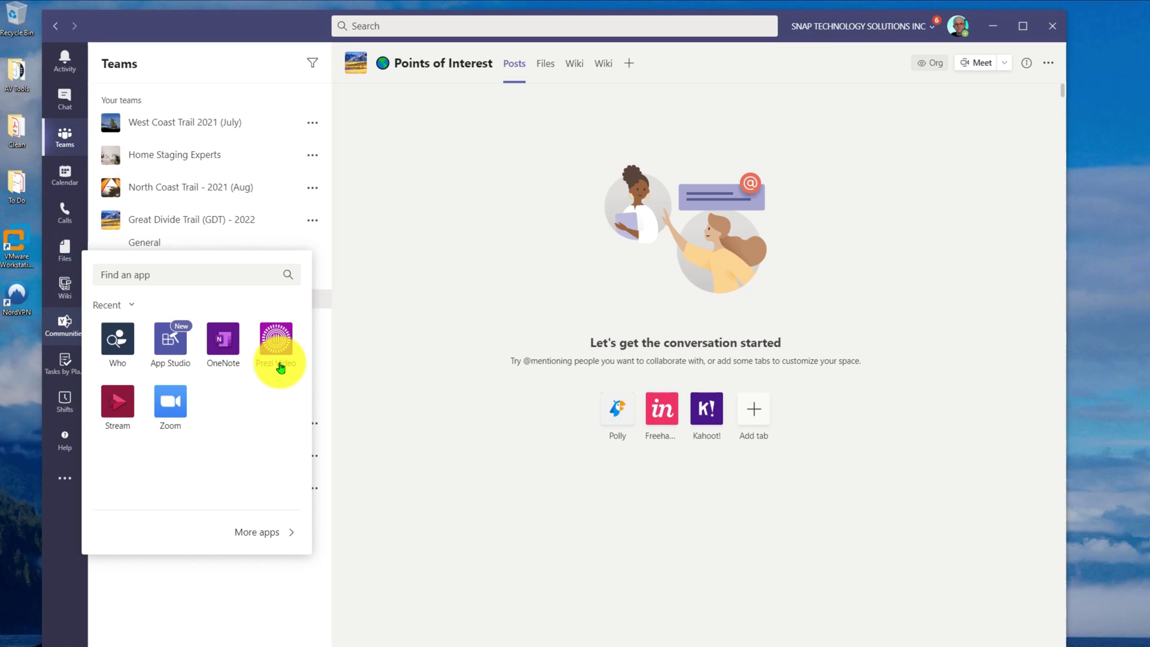
pyautogui.click(372, 503)
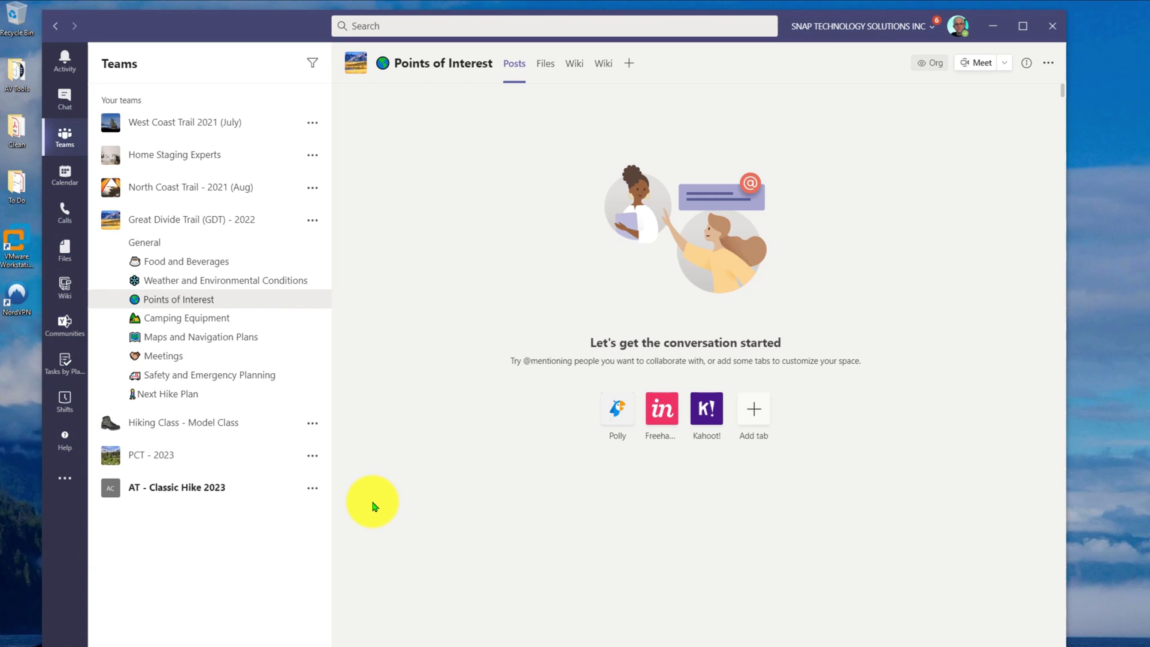
# - View the pinned Help app and return to the list of teams
pyautogui.click(66, 438)
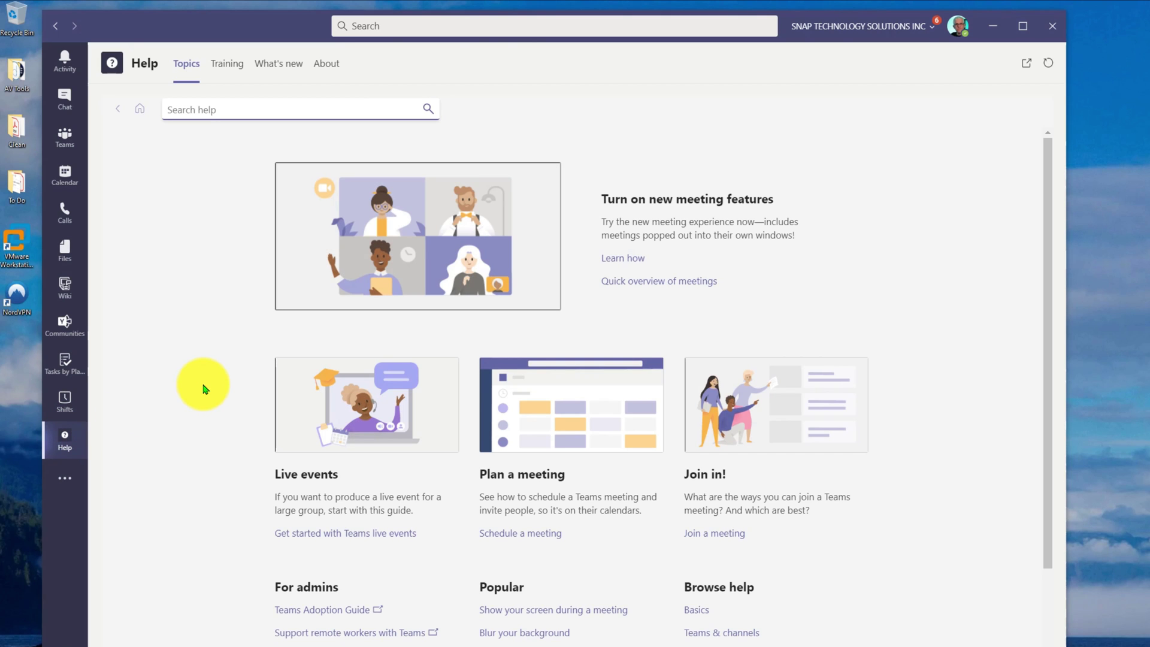
pyautogui.click(69, 145)
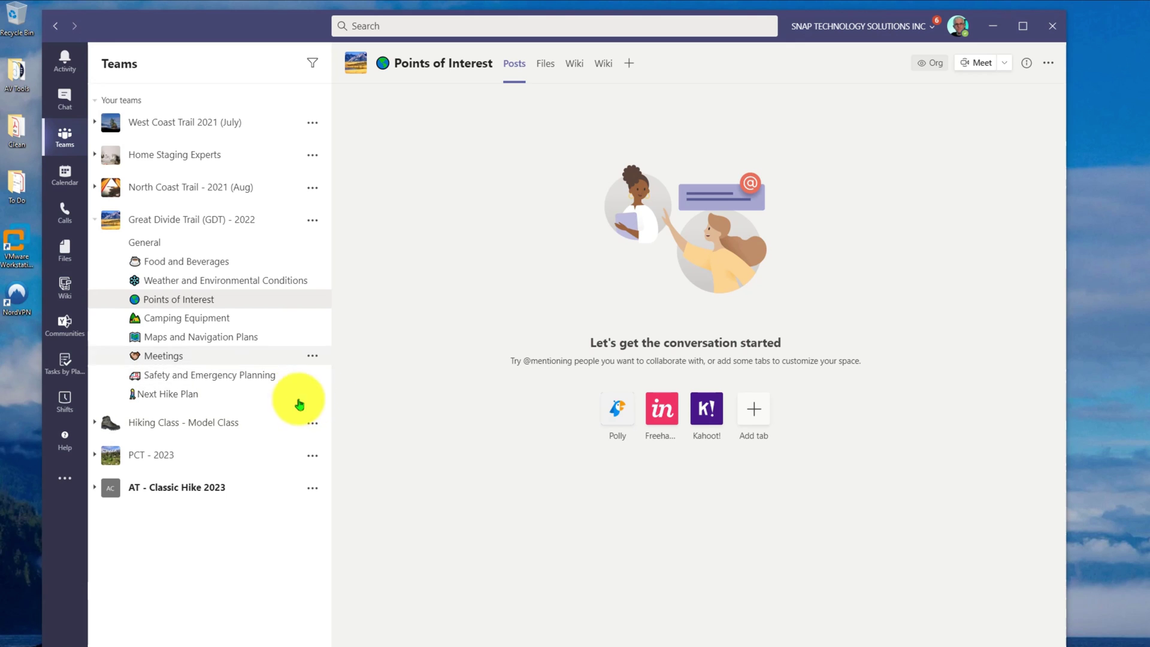
# - Pop out the Tasks by Planner and To Do app and place its window over the main window's conversation area
pyautogui.rightClick(65, 364)
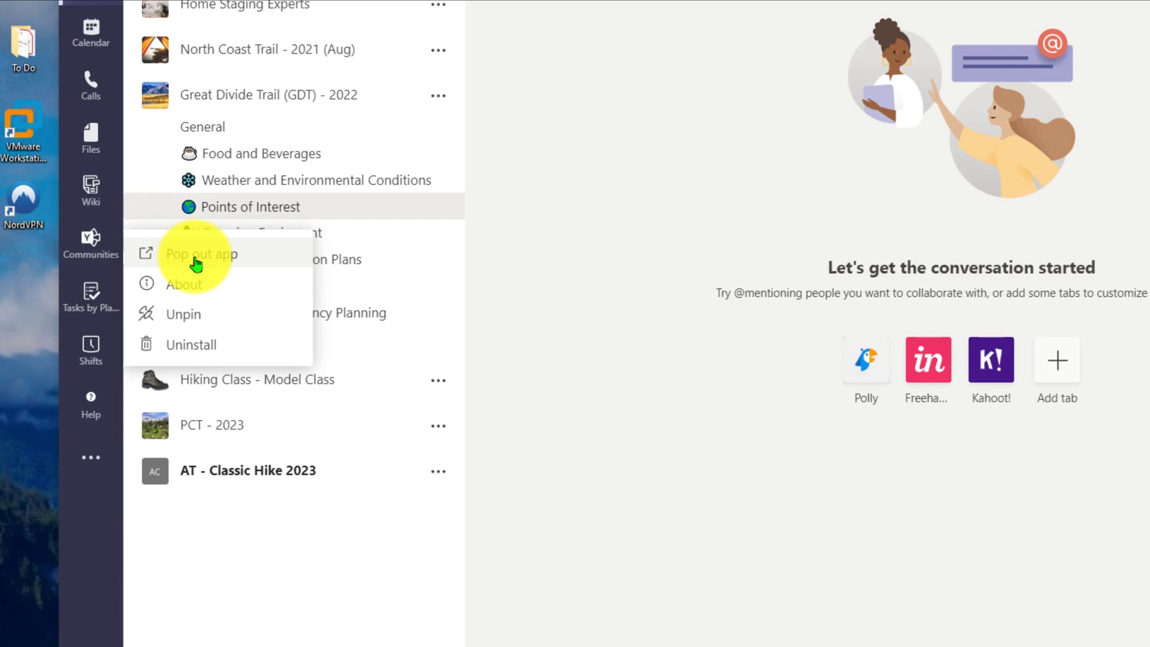
pyautogui.click(196, 263)
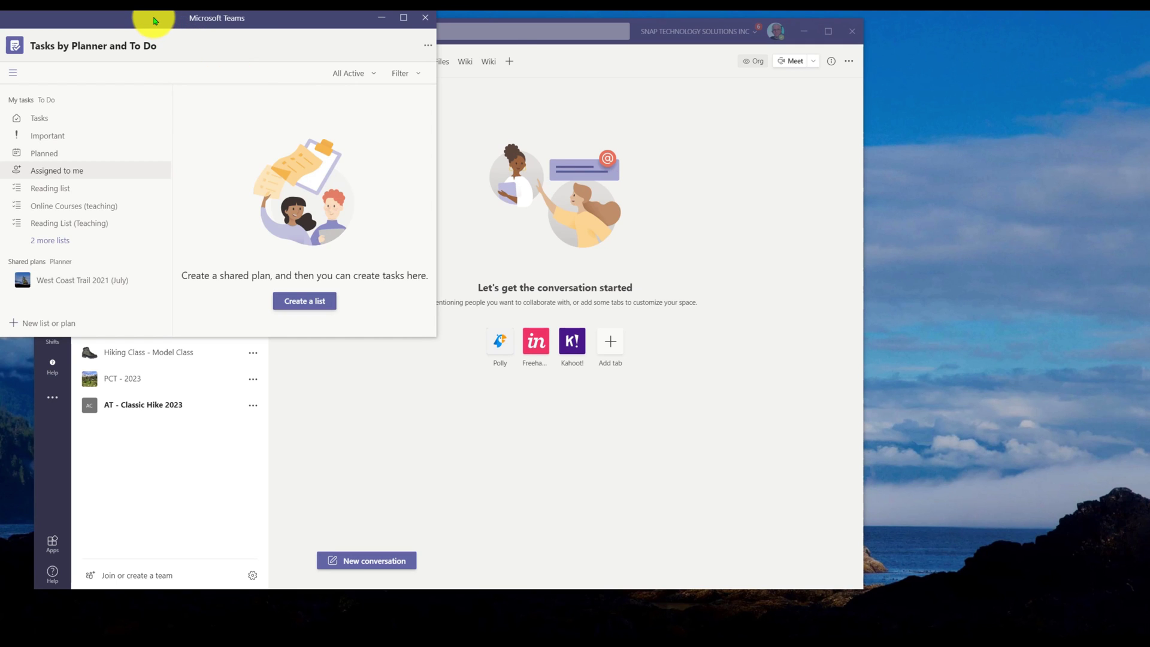
pyautogui.moveTo(154, 18); pyautogui.dragTo(664, 94)
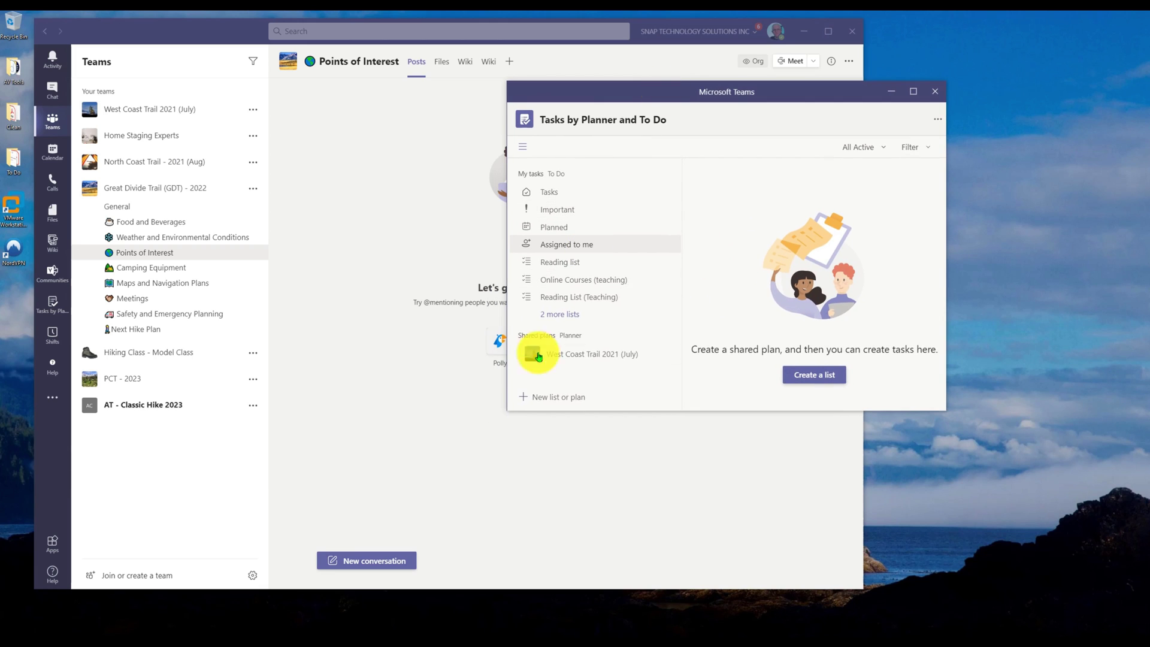
pyautogui.moveTo(510, 409); pyautogui.dragTo(578, 384)
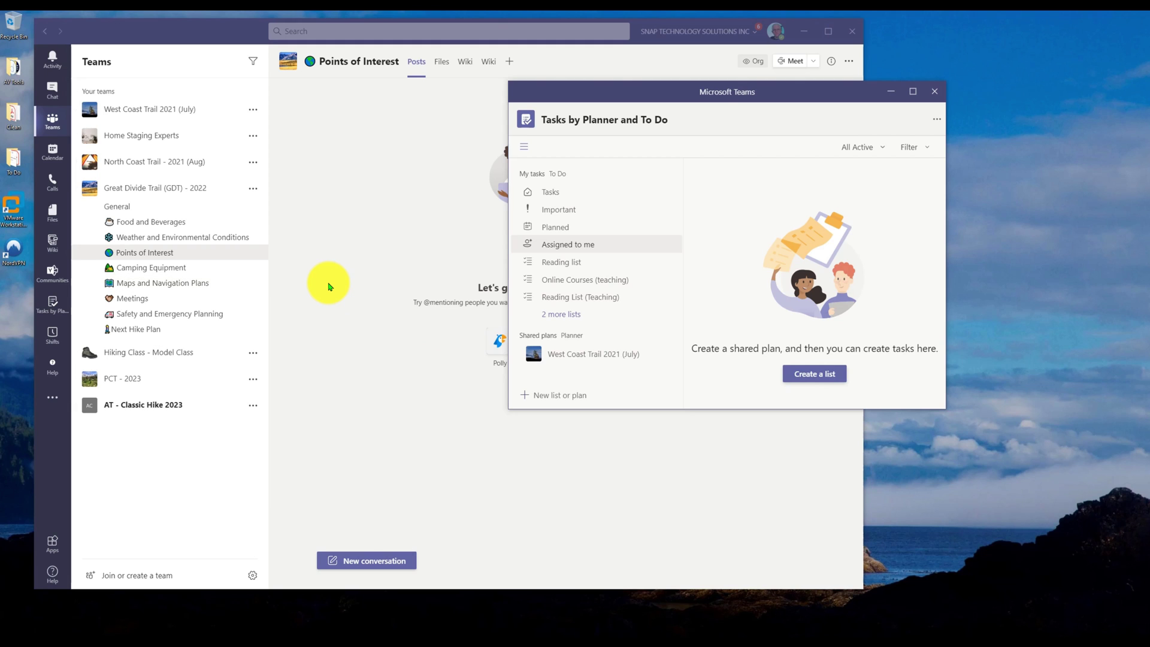
# - Pop out the Help app, dismiss the Microsoft Store prompt and place the Help window below the Tasks window's title bar
pyautogui.rightClick(52, 364)
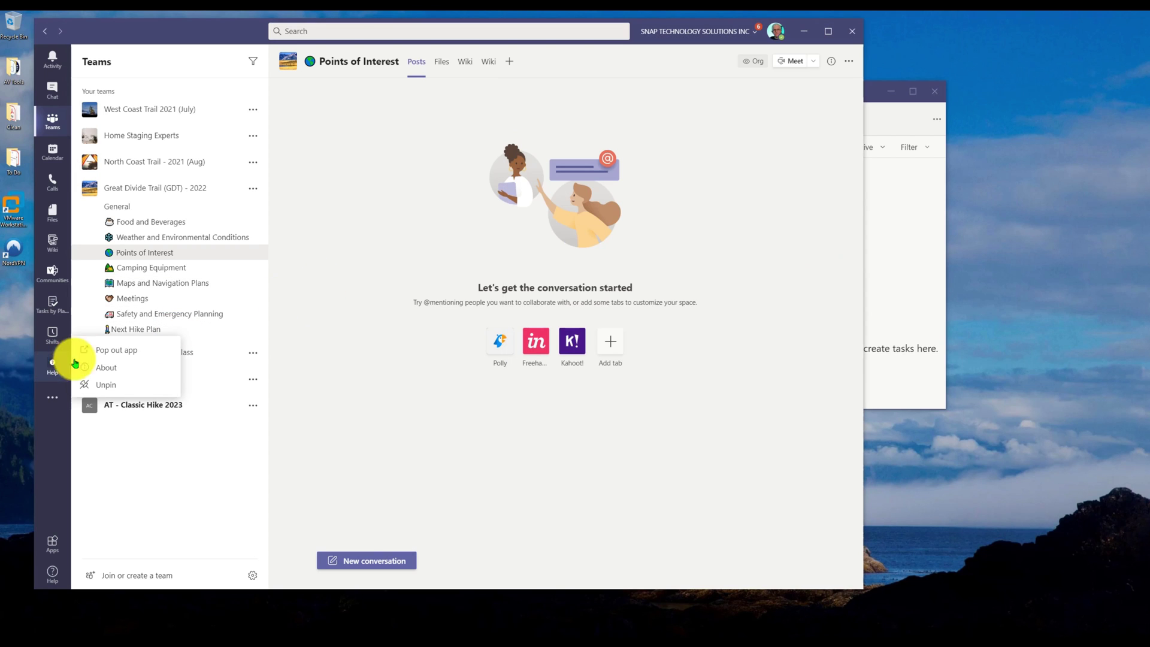
pyautogui.click(106, 353)
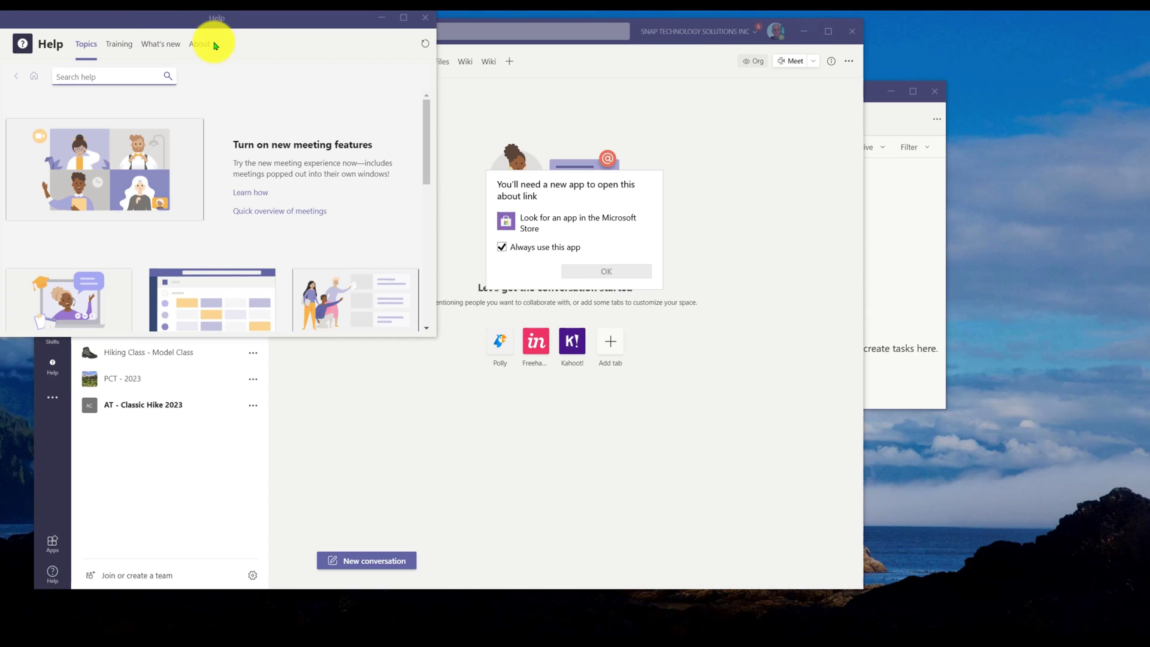
pyautogui.click(353, 107)
pyautogui.moveTo(142, 20); pyautogui.dragTo(759, 208)
# - Rearrange the popped-out Tasks and Help windows so both are accessible, and close both of them
pyautogui.click(864, 104)
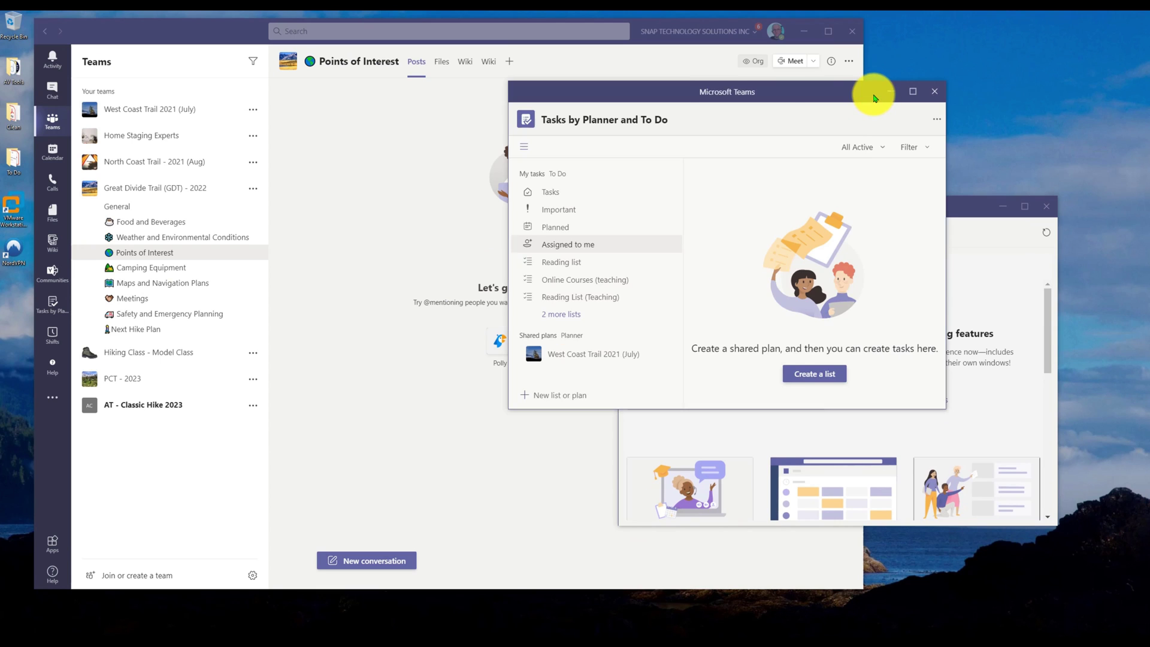
pyautogui.moveTo(719, 95); pyautogui.dragTo(755, 43)
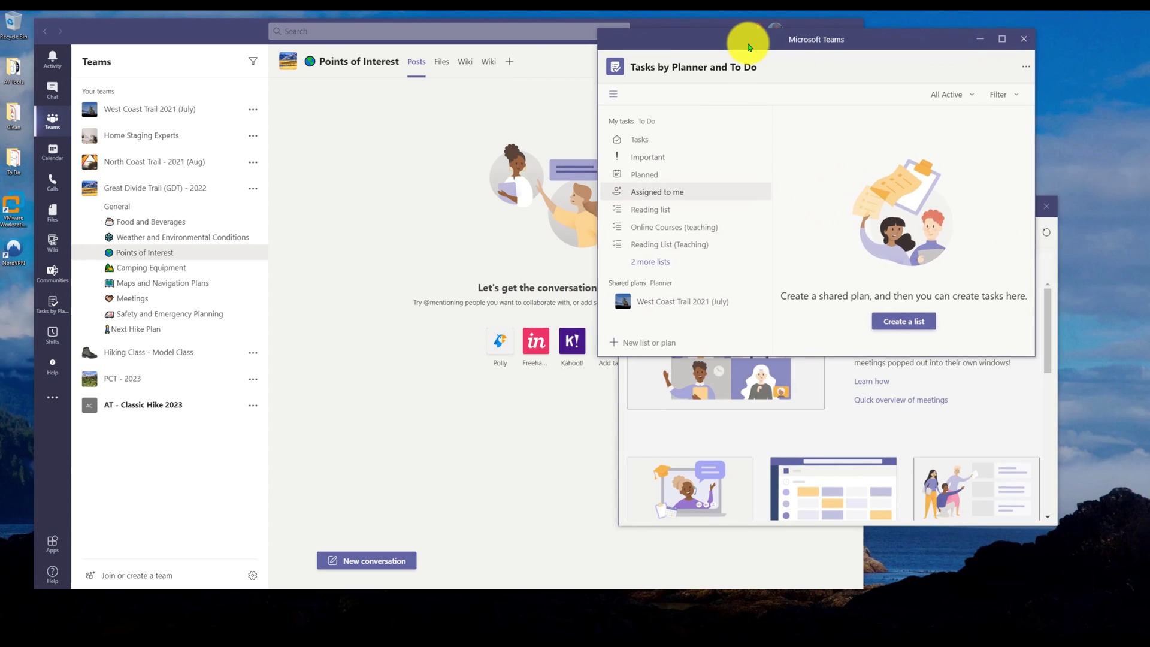
pyautogui.click(646, 435)
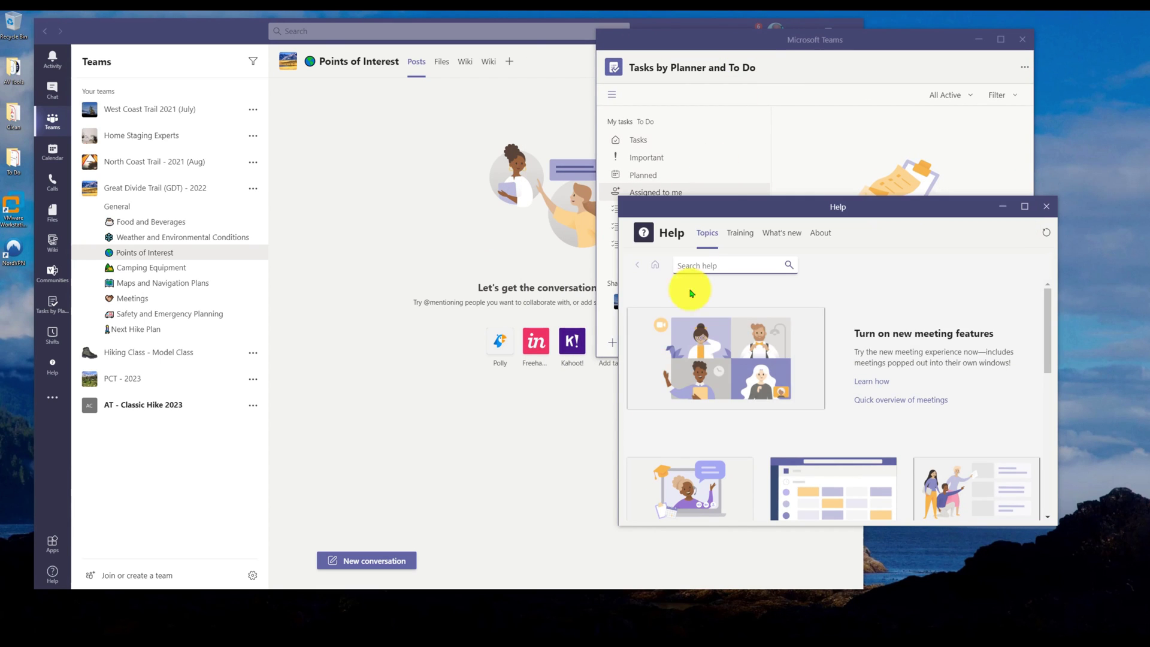
pyautogui.moveTo(688, 206); pyautogui.dragTo(590, 247)
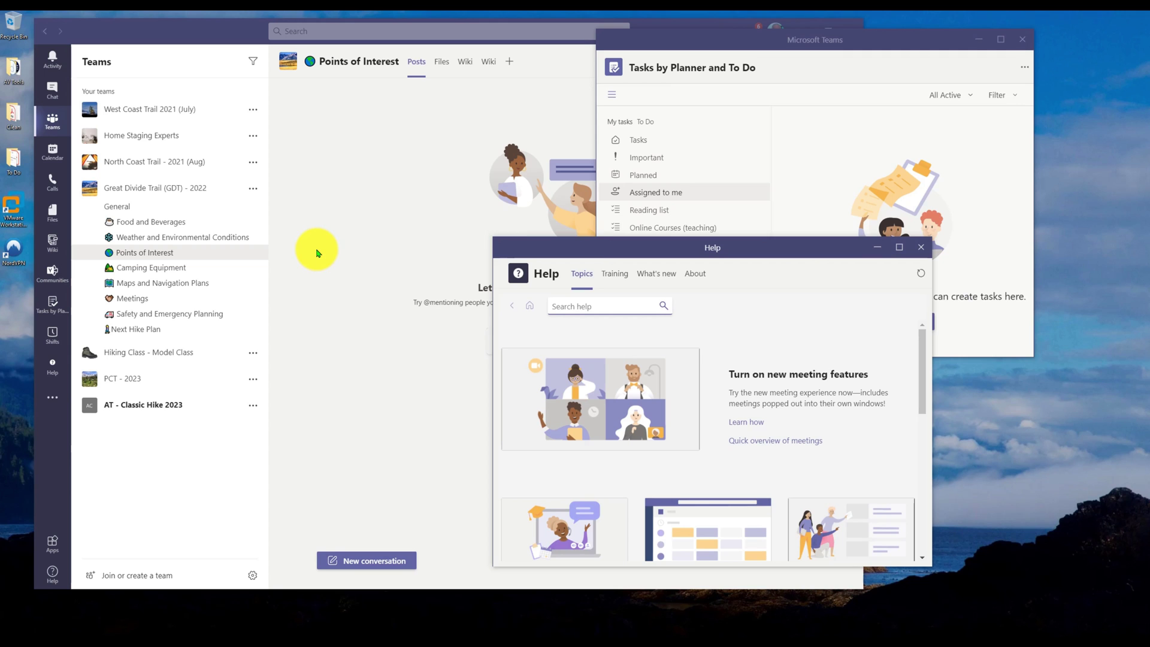
pyautogui.click(921, 247)
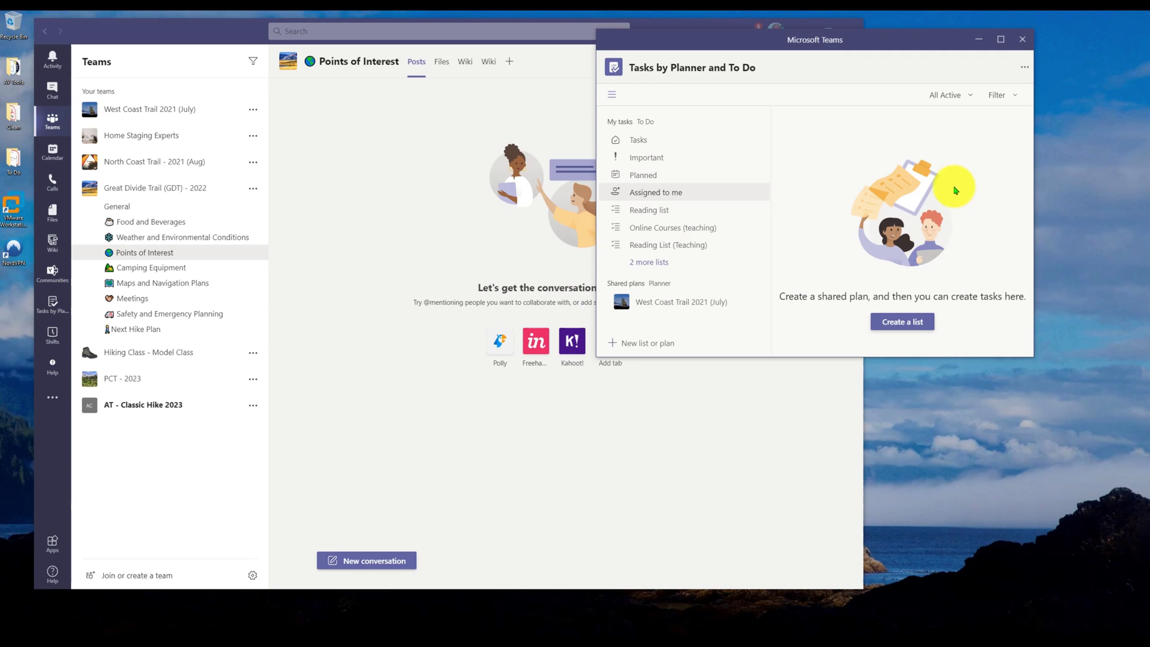
pyautogui.click(1022, 39)
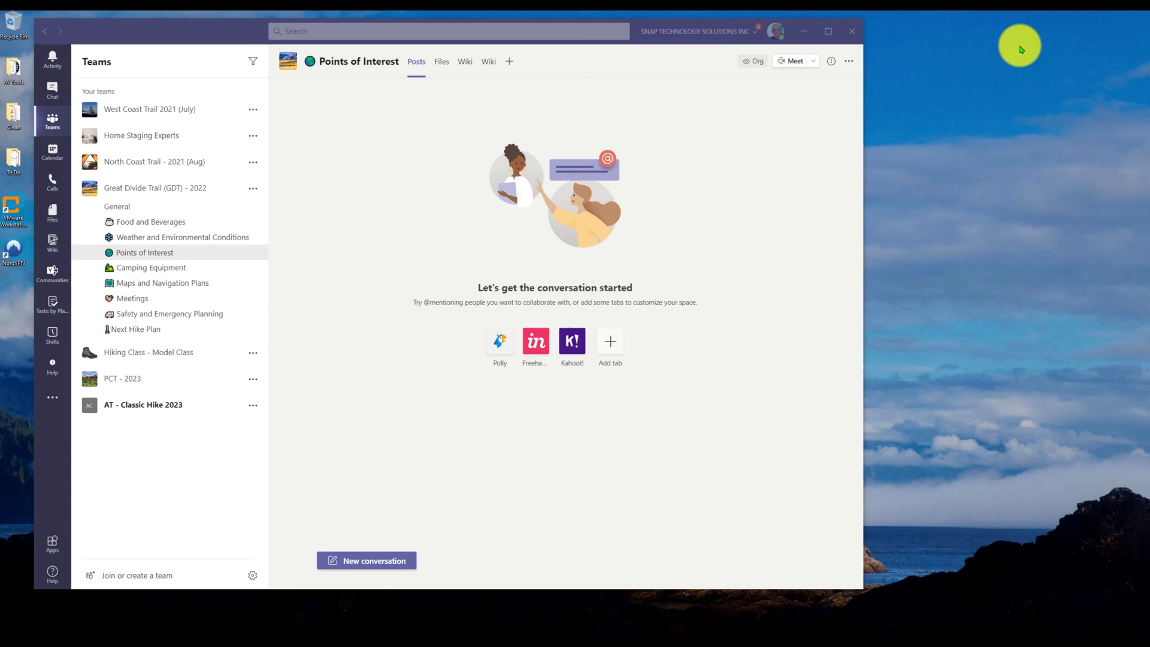
# - Pop out the recent chat previewing "Hello again", dismiss the Microsoft Store prompt and place the chat window beside the conversation
pyautogui.click(52, 87)
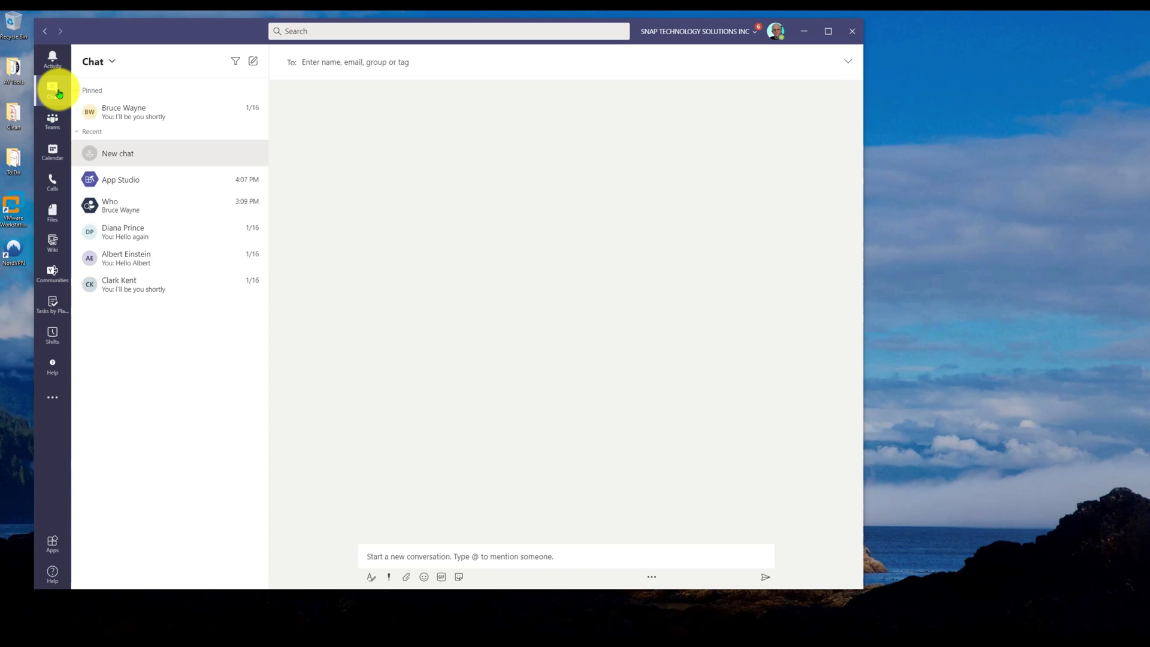
pyautogui.click(134, 180)
pyautogui.click(138, 206)
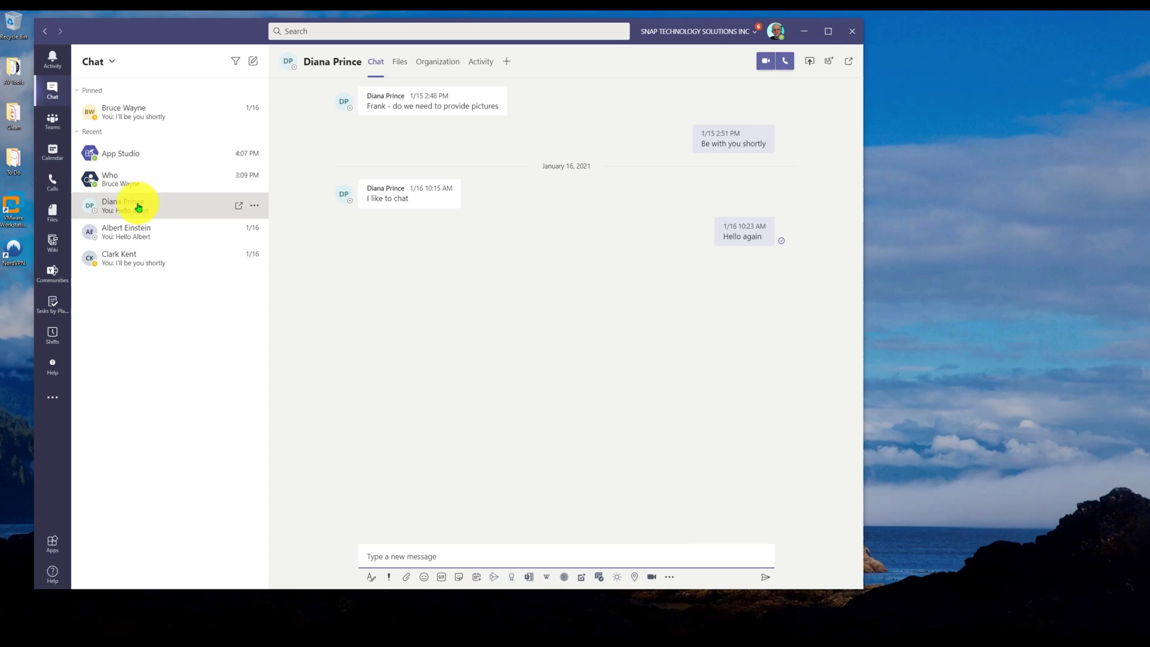
pyautogui.click(254, 205)
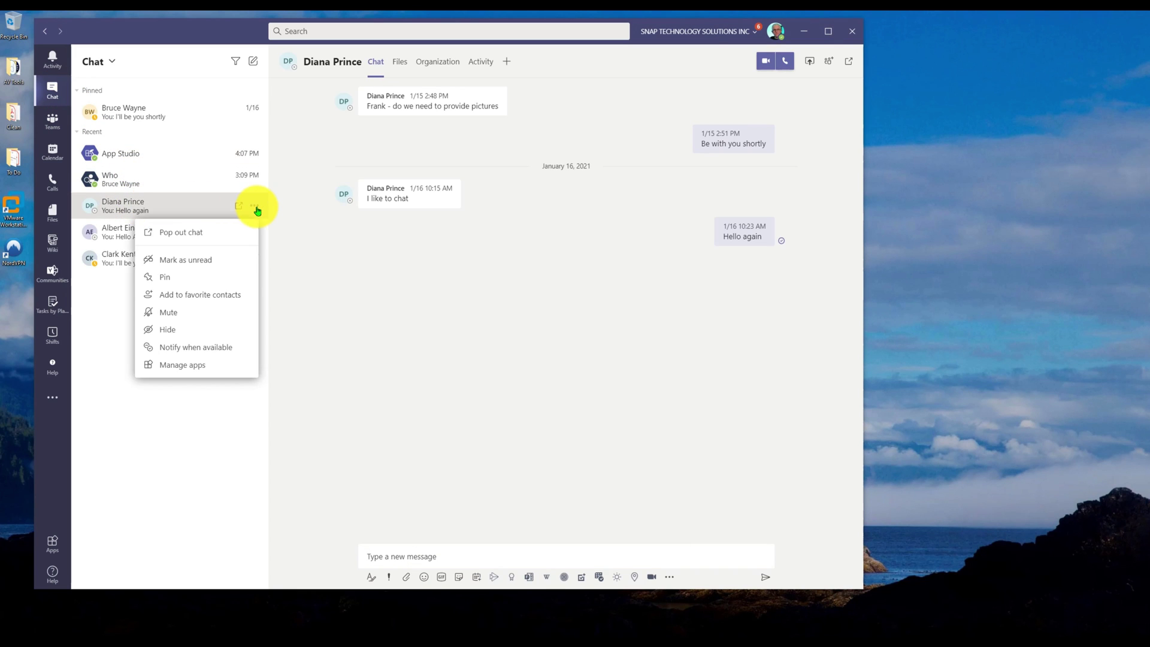
pyautogui.click(210, 232)
pyautogui.moveTo(110, 31); pyautogui.dragTo(762, 33)
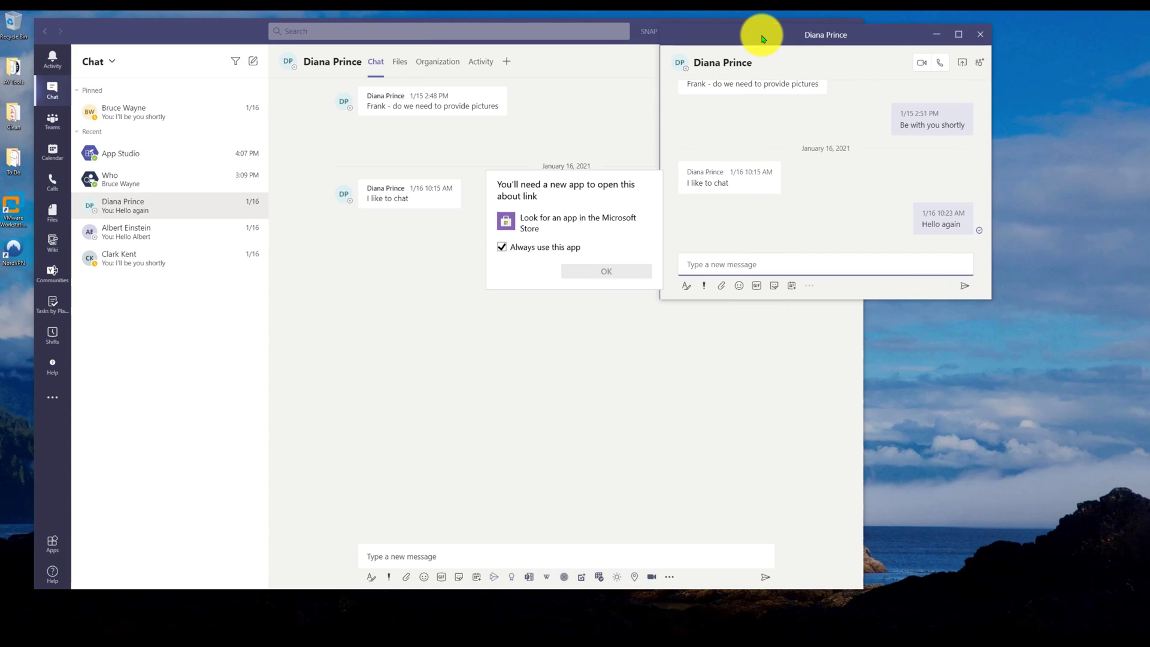
pyautogui.click(613, 143)
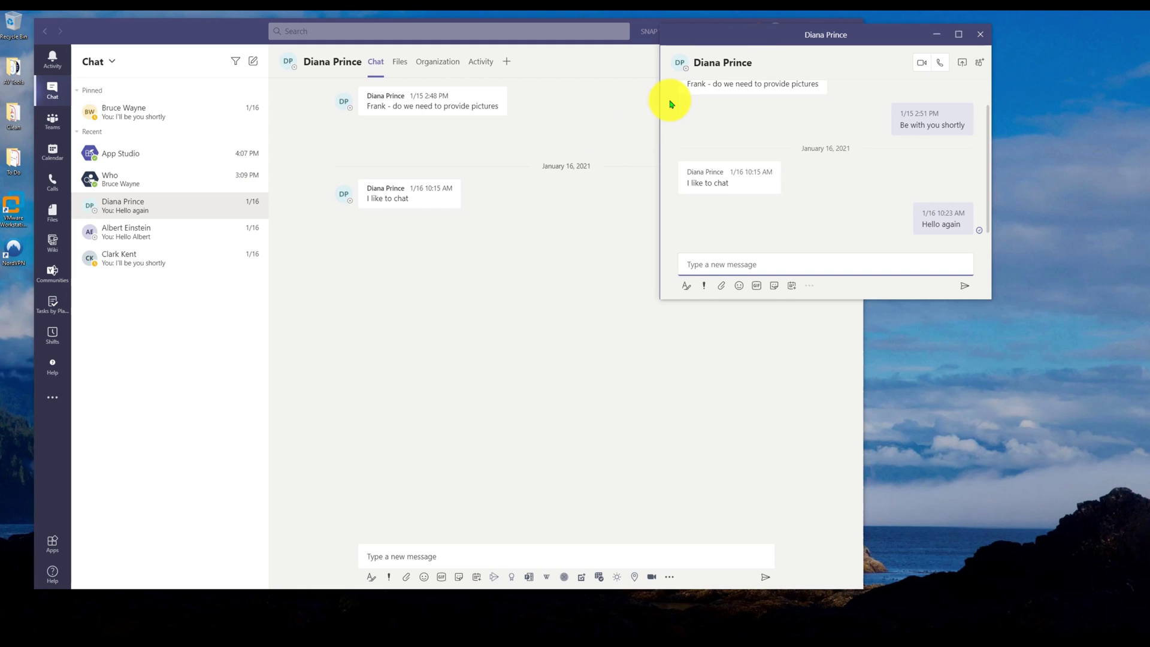
pyautogui.moveTo(756, 37); pyautogui.dragTo(775, 62)
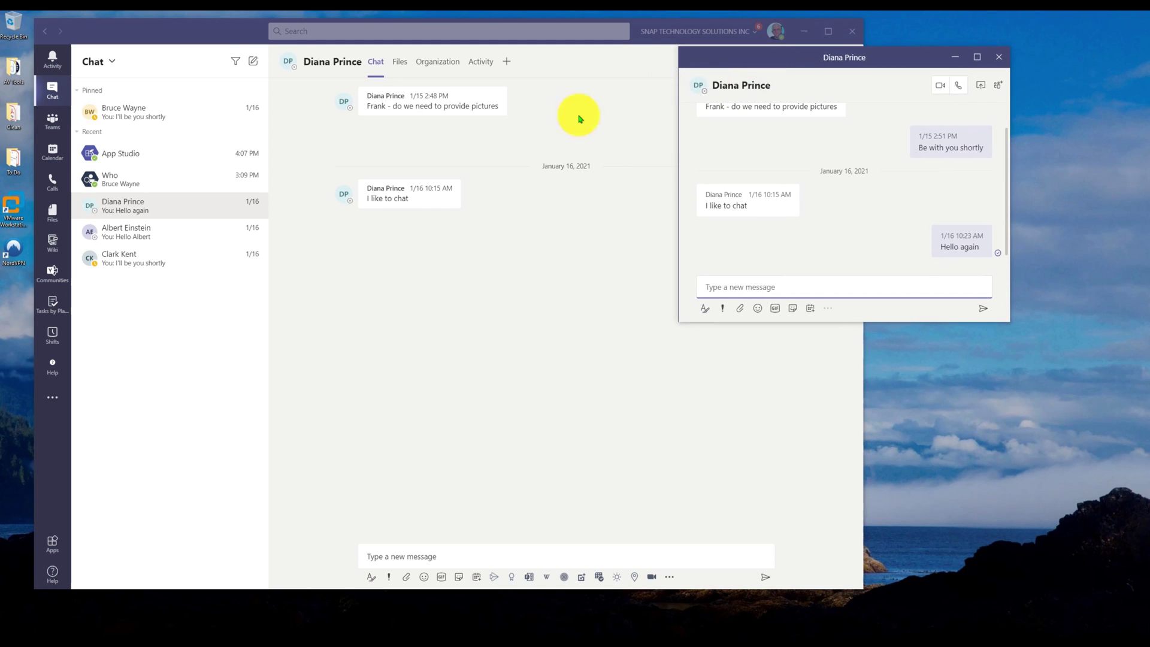
# - Pop out the chat listed directly below the "Hello again" one and stack its window behind the first popped-out chat
pyautogui.rightClick(159, 235)
pyautogui.click(204, 261)
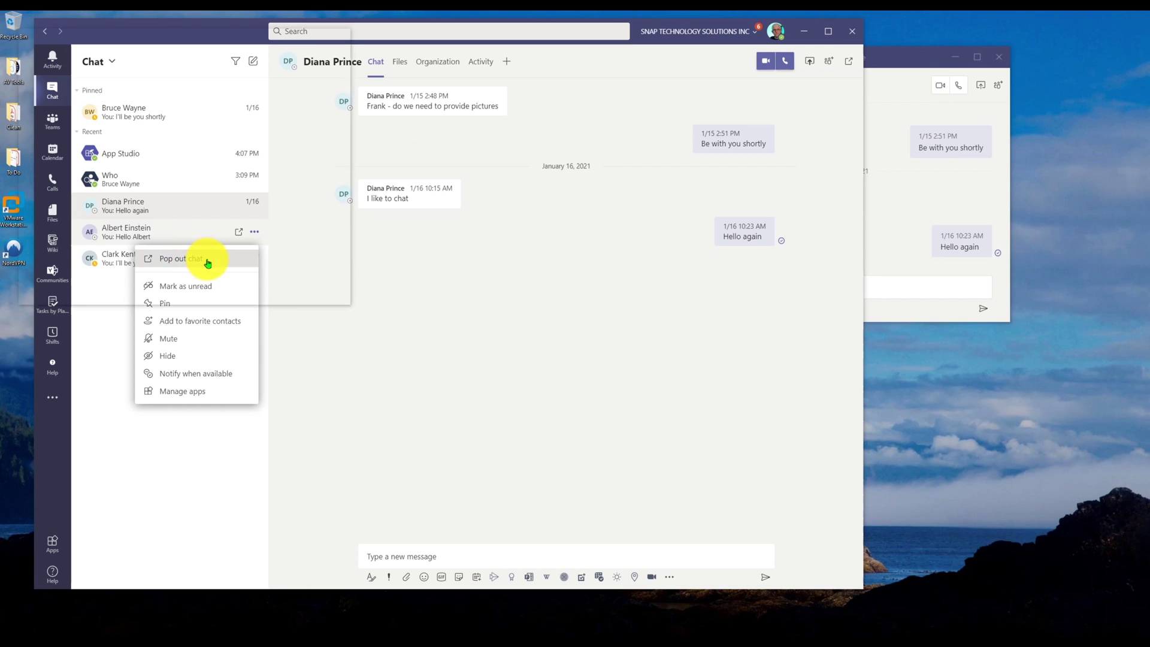
pyautogui.moveTo(141, 38); pyautogui.dragTo(787, 177)
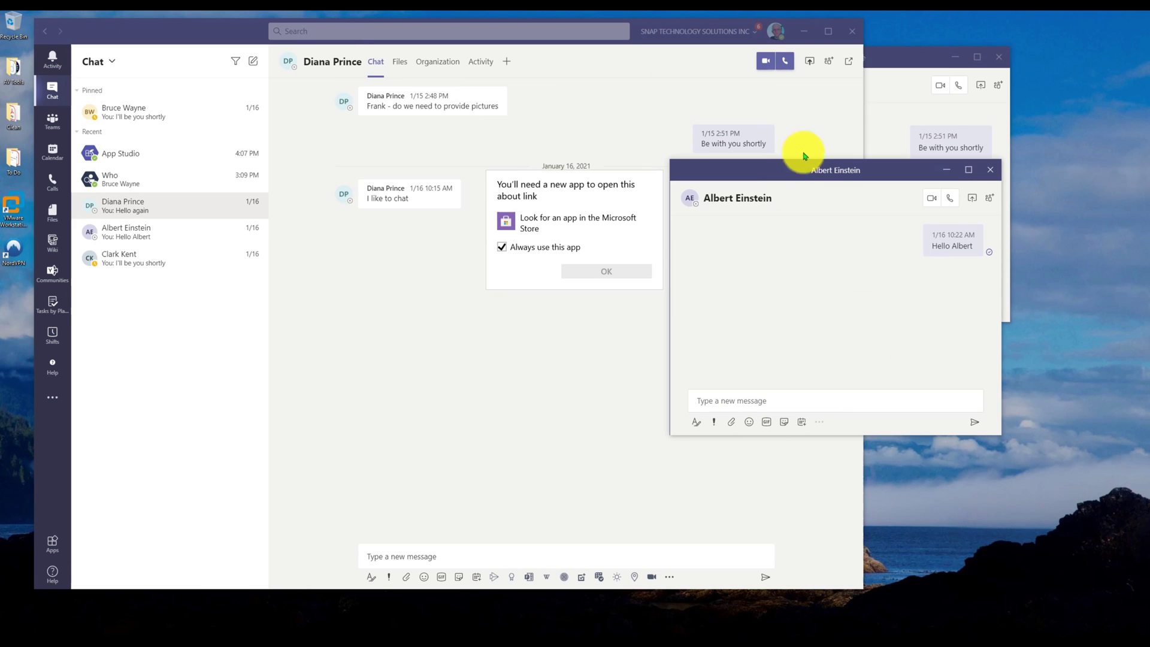
pyautogui.click(884, 58)
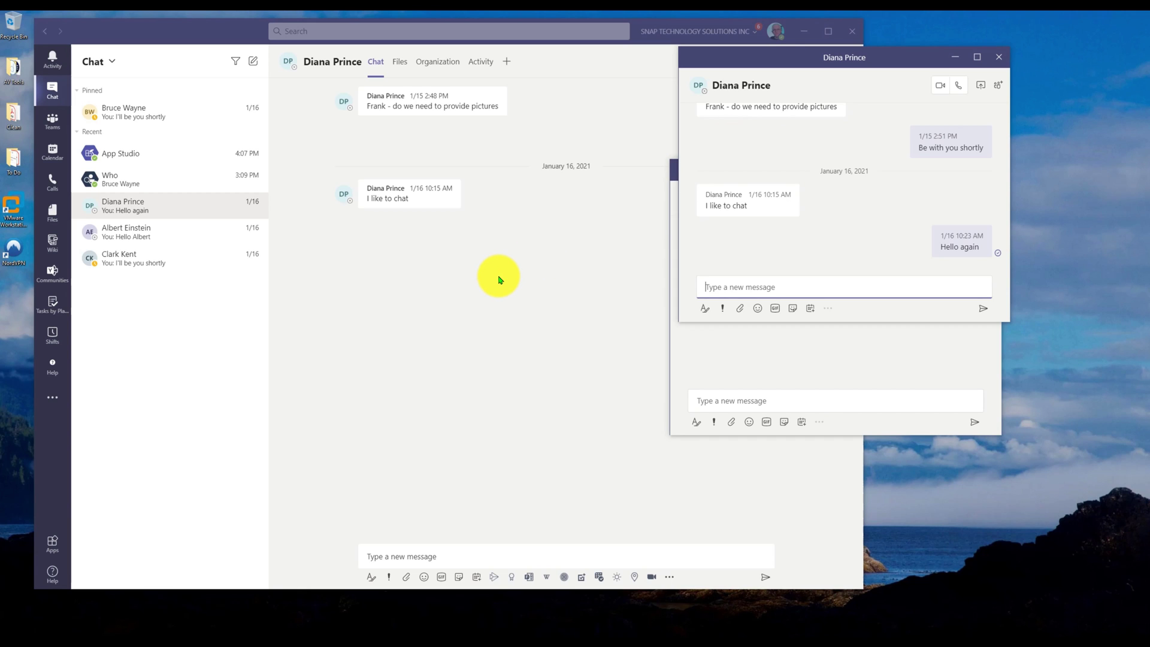
# - Return to the list of teams and close both popped-out chat windows
pyautogui.click(52, 120)
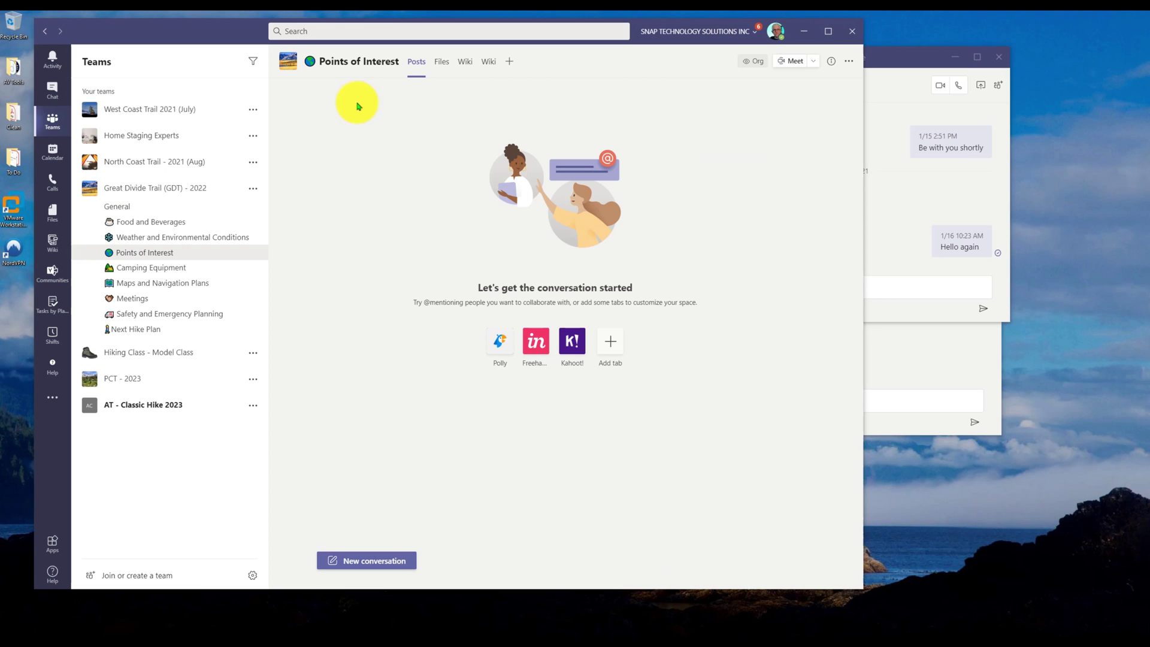
pyautogui.click(998, 56)
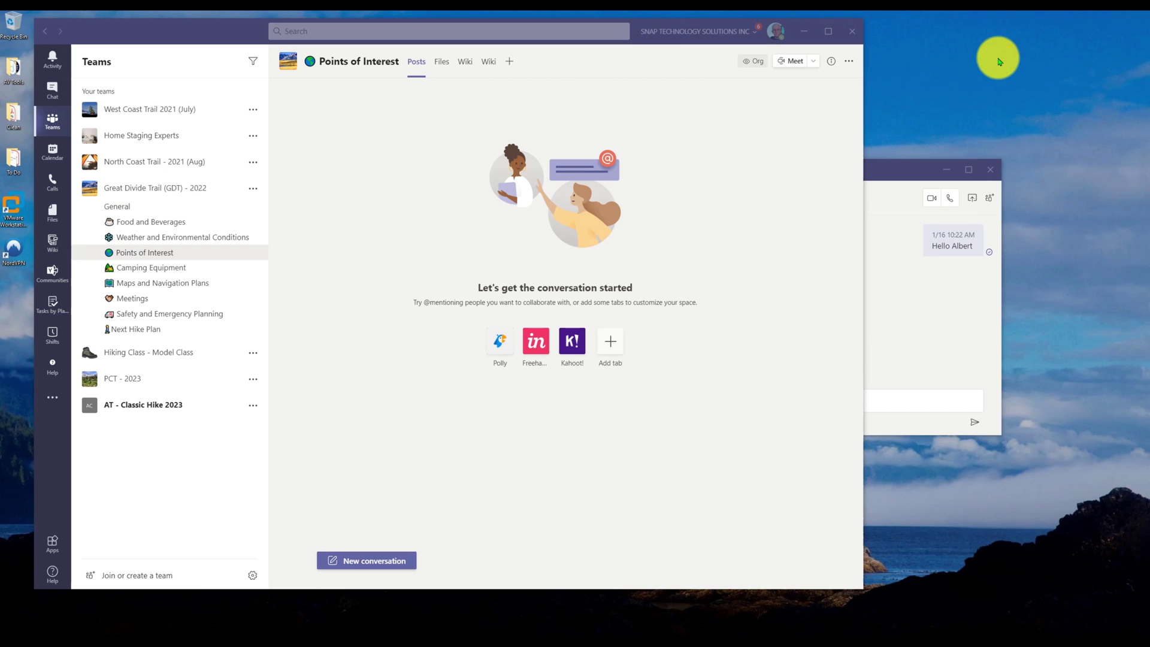
pyautogui.click(991, 172)
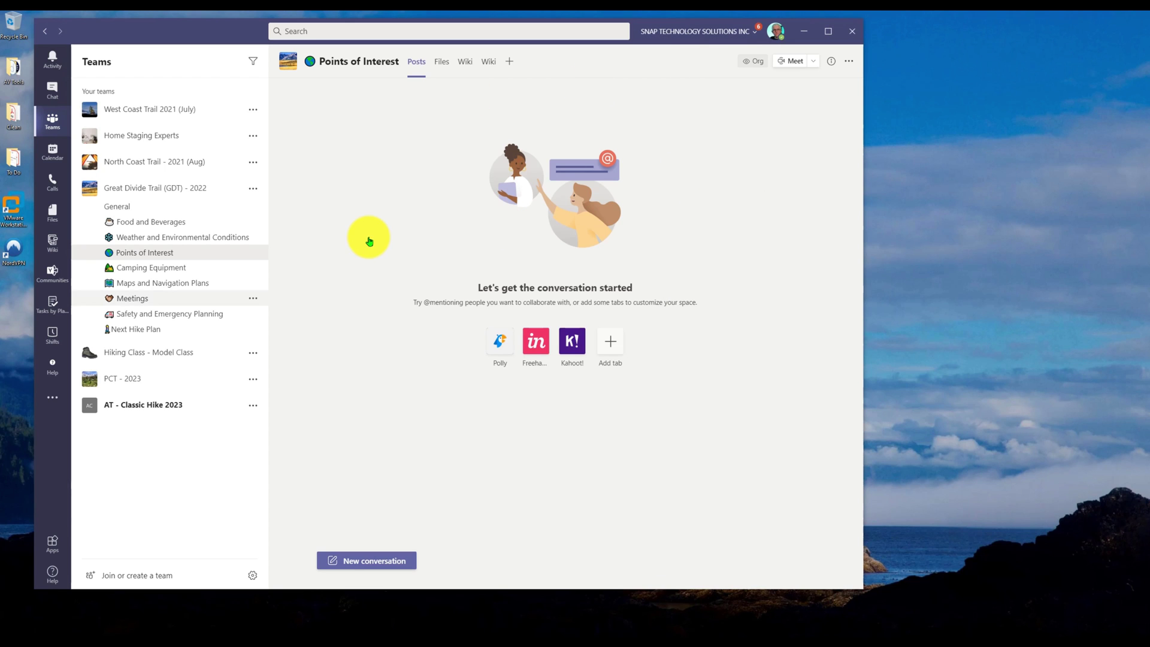
# - Examine the available options of the pinned Wiki, Communities, Tasks, Shifts and Help apps to see which can be popped out
pyautogui.rightClick(54, 242)
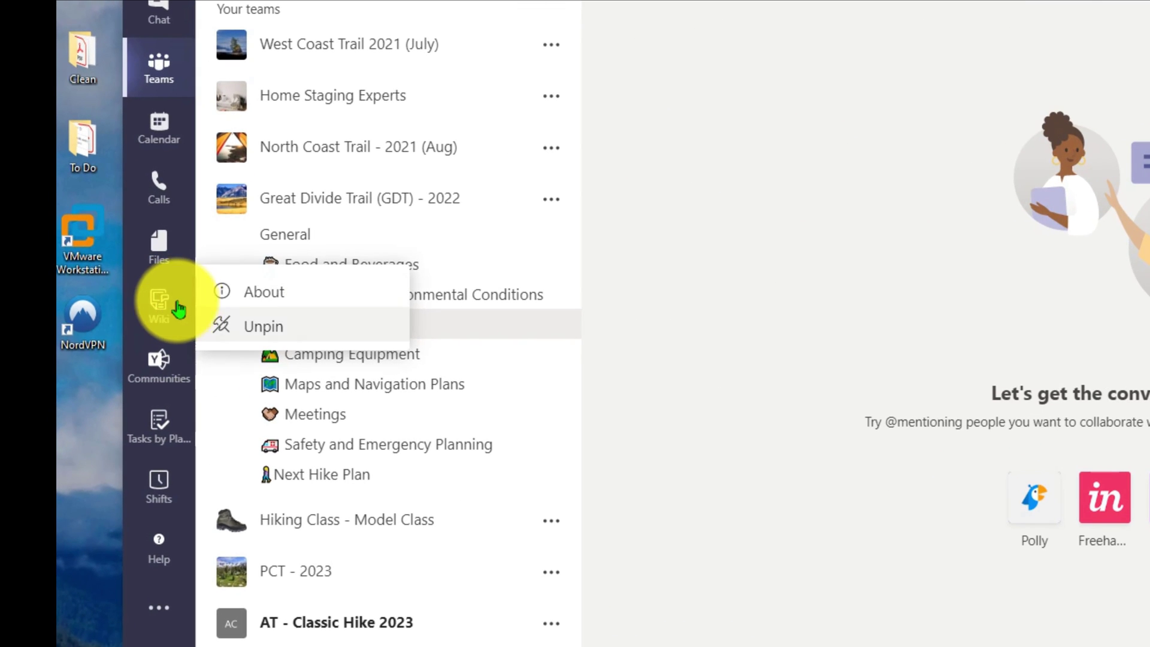
pyautogui.click(104, 250)
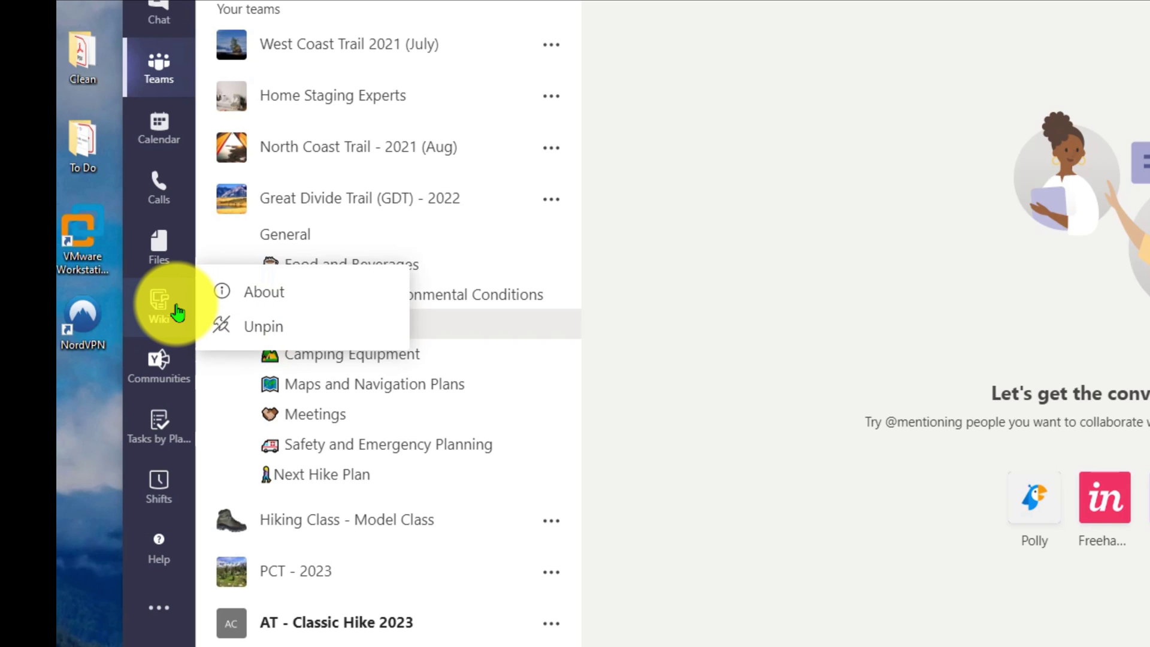
pyautogui.rightClick(163, 361)
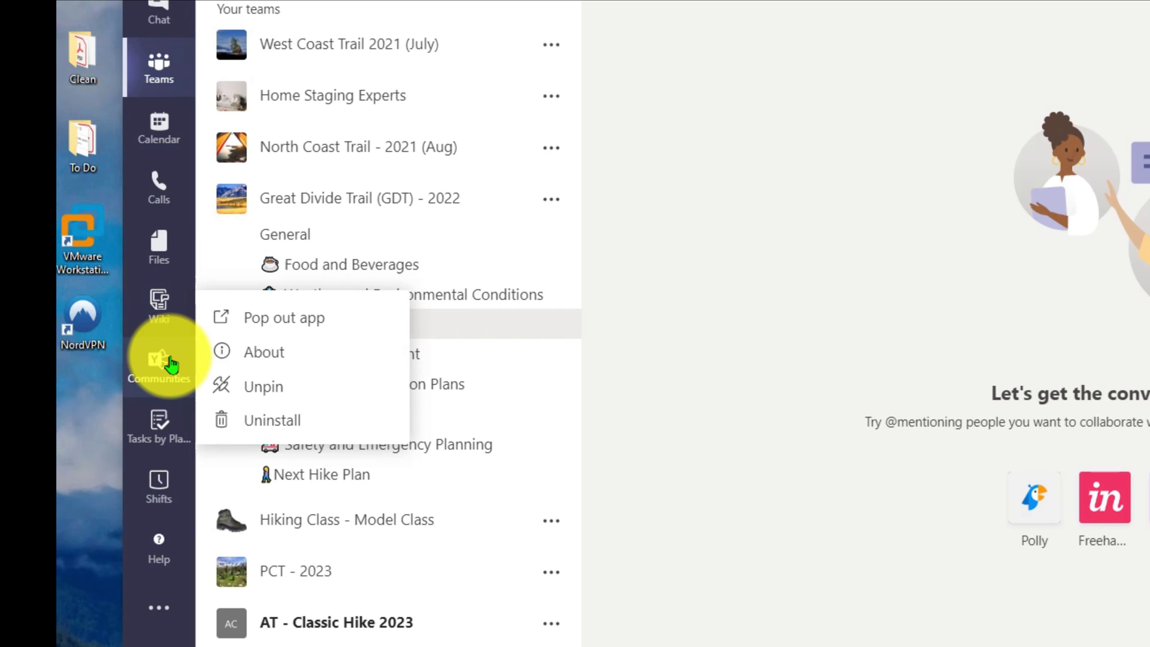
pyautogui.rightClick(161, 427)
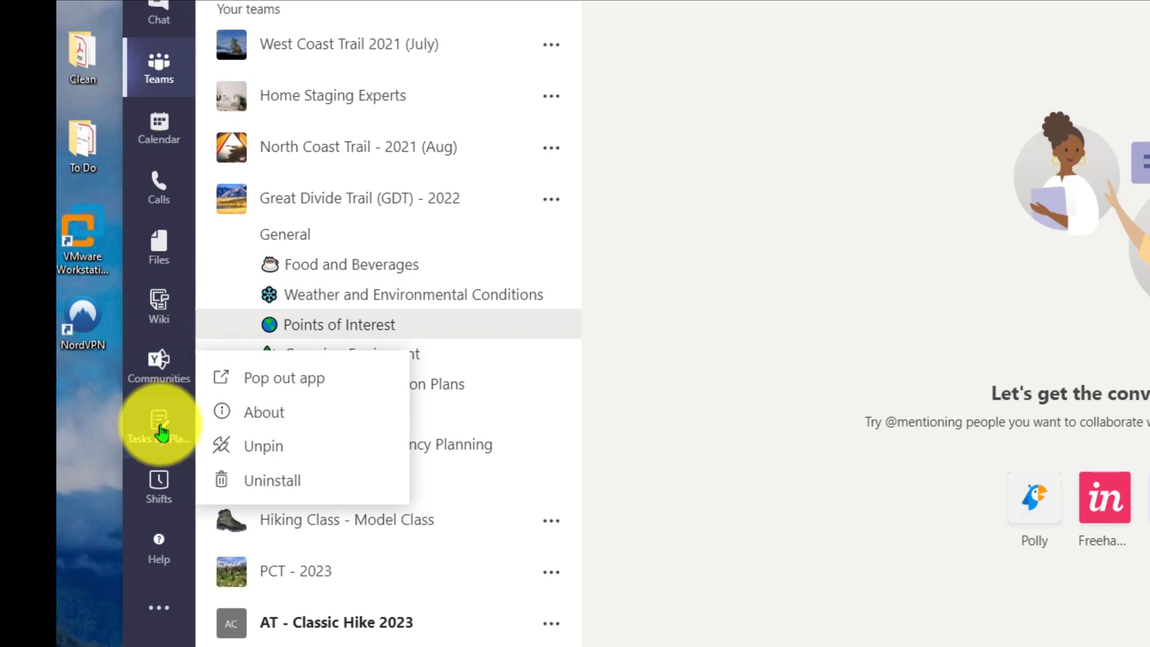
pyautogui.rightClick(160, 488)
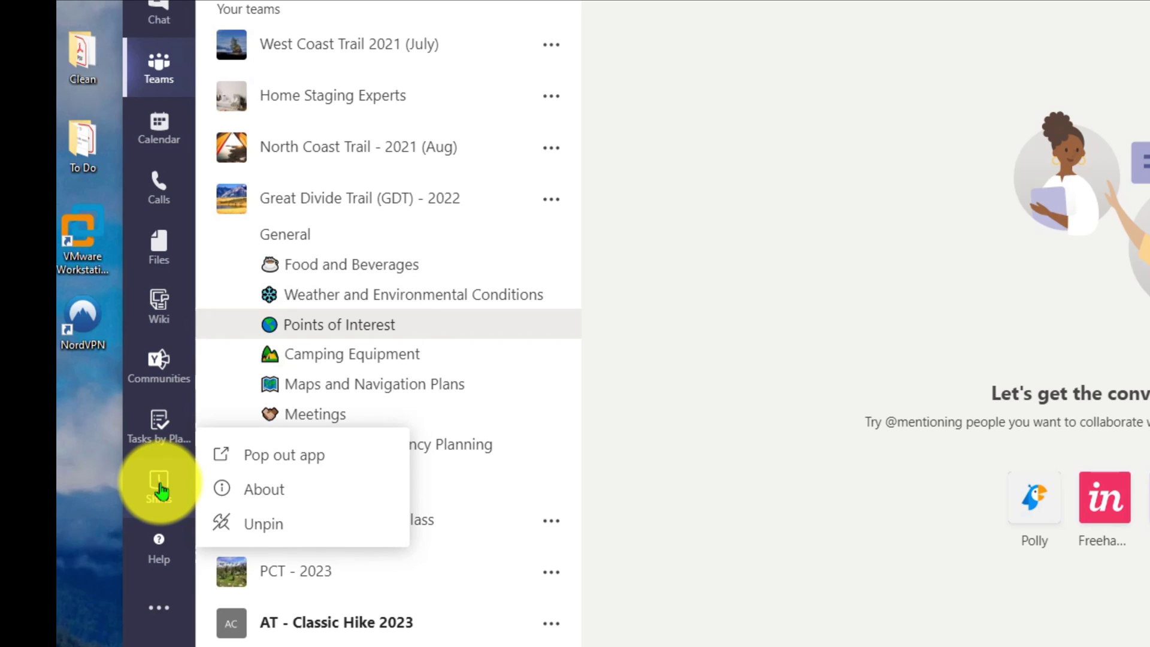
pyautogui.rightClick(159, 556)
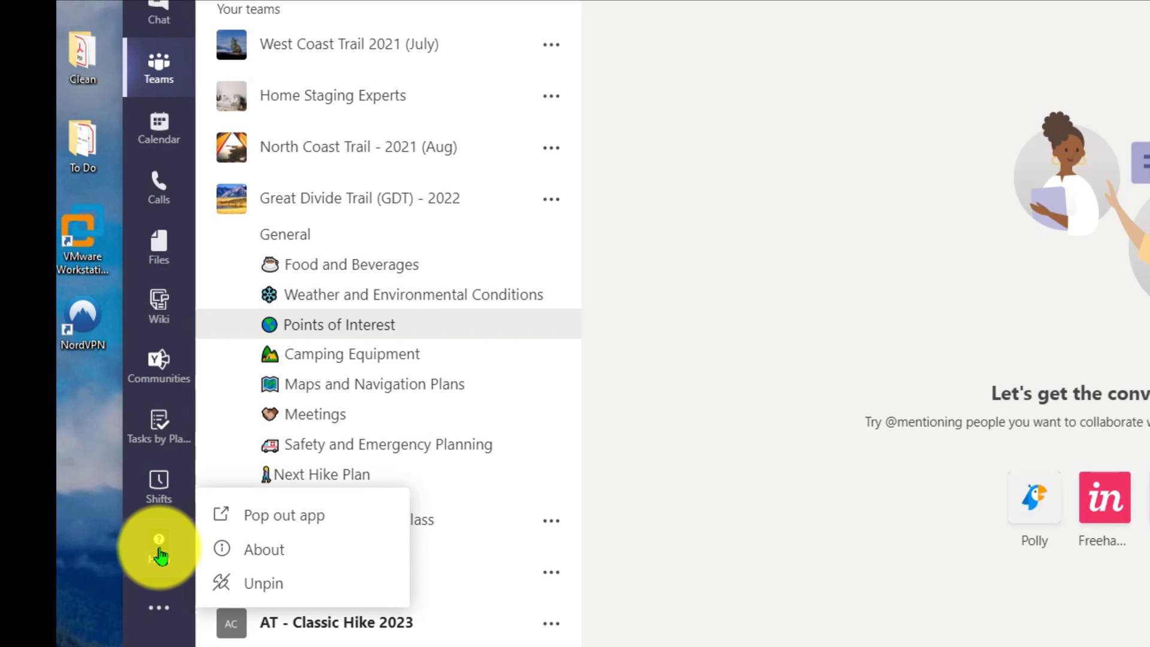
# - Examine the available options of the unpinned Who and Stream apps to see which can be popped out
pyautogui.click(159, 607)
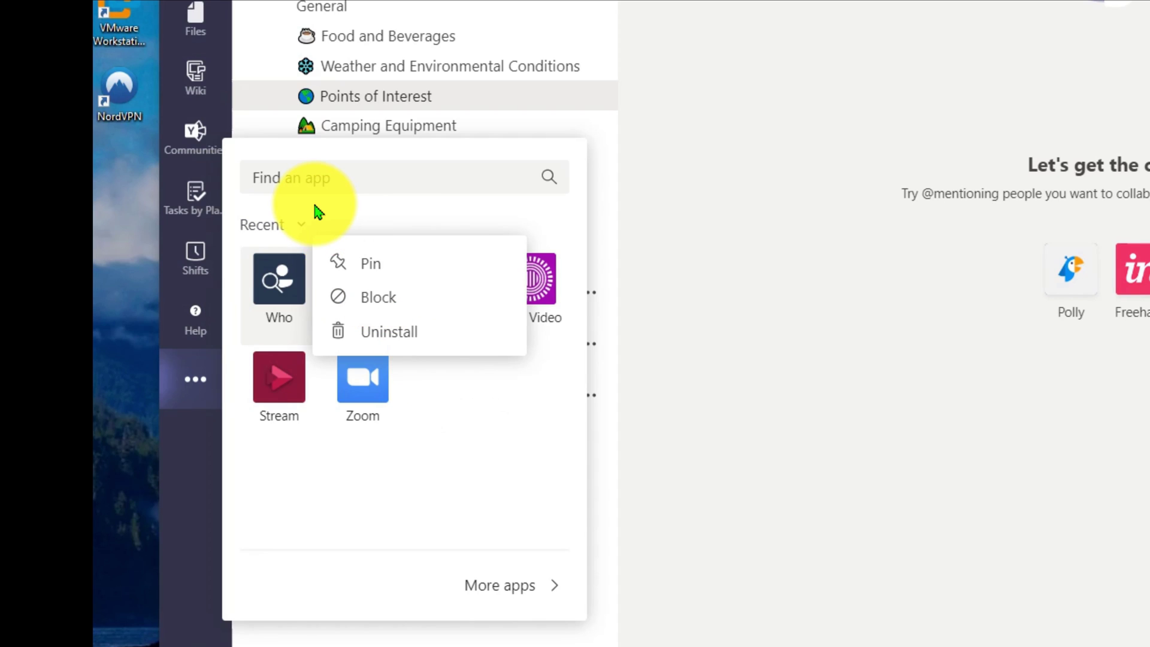
pyautogui.rightClick(282, 377)
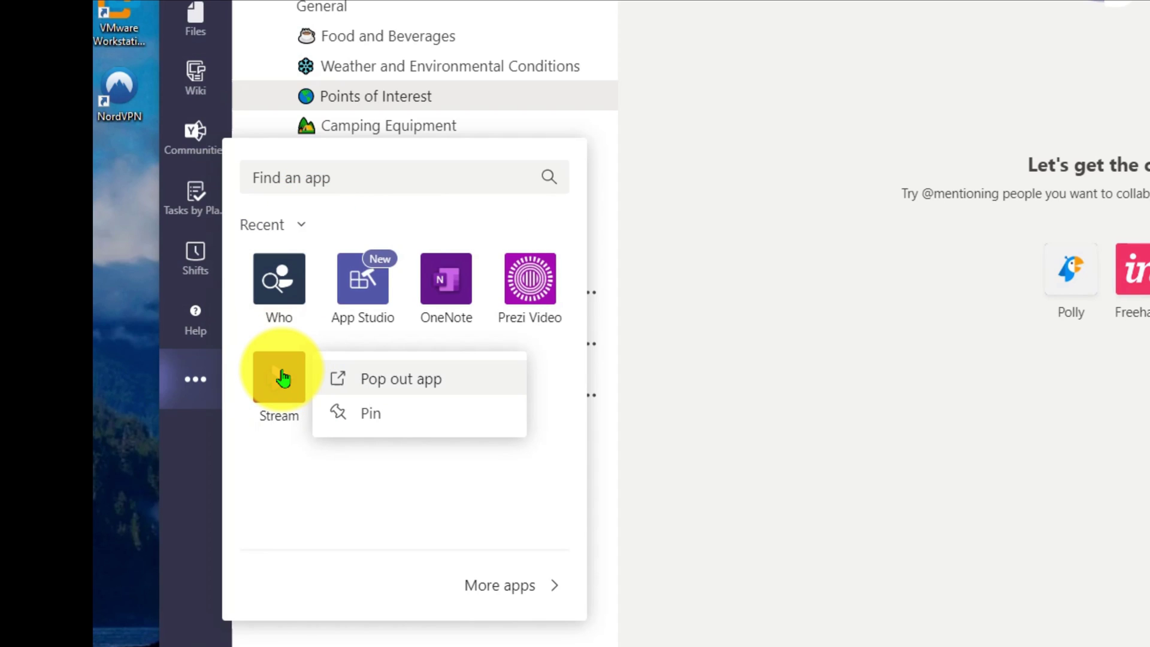